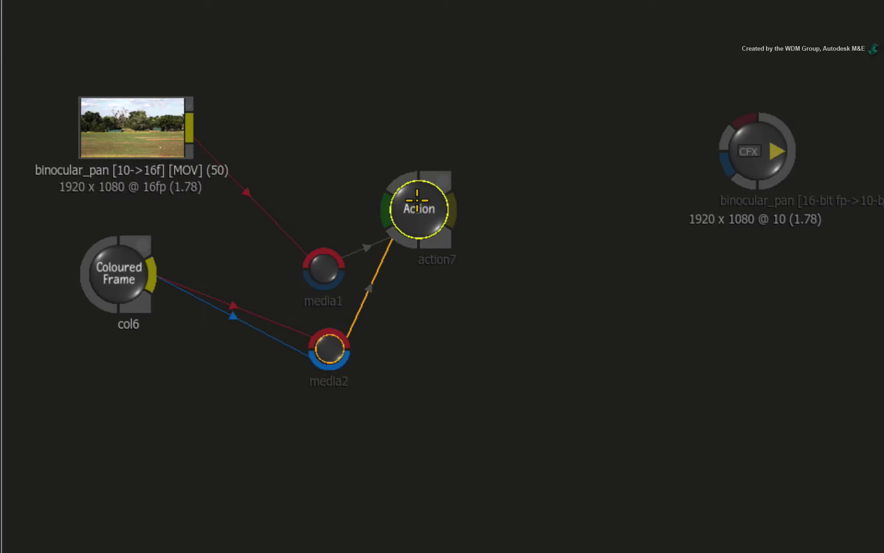
Add a media3 input below media2, fed by binocular_pan as front and col6 as matte.
key("ctrl+n")
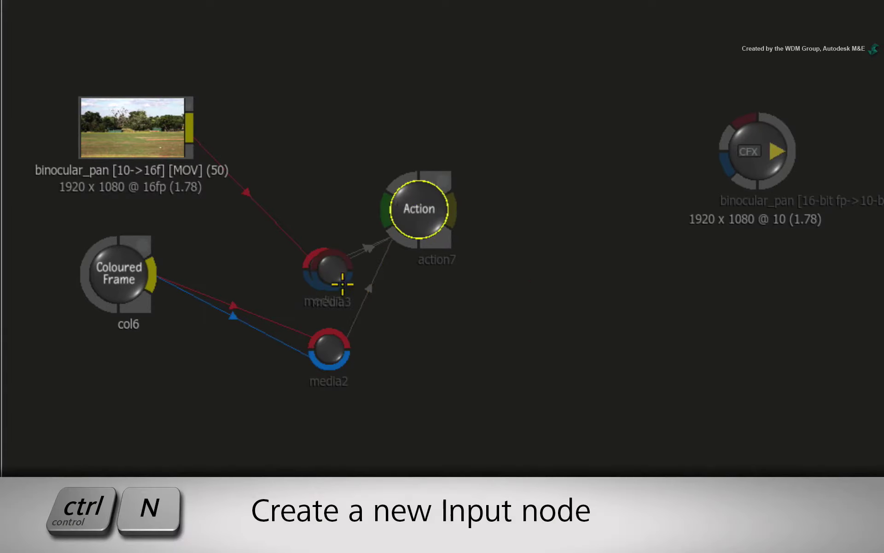
left_click_drag(331, 273, 330, 456)
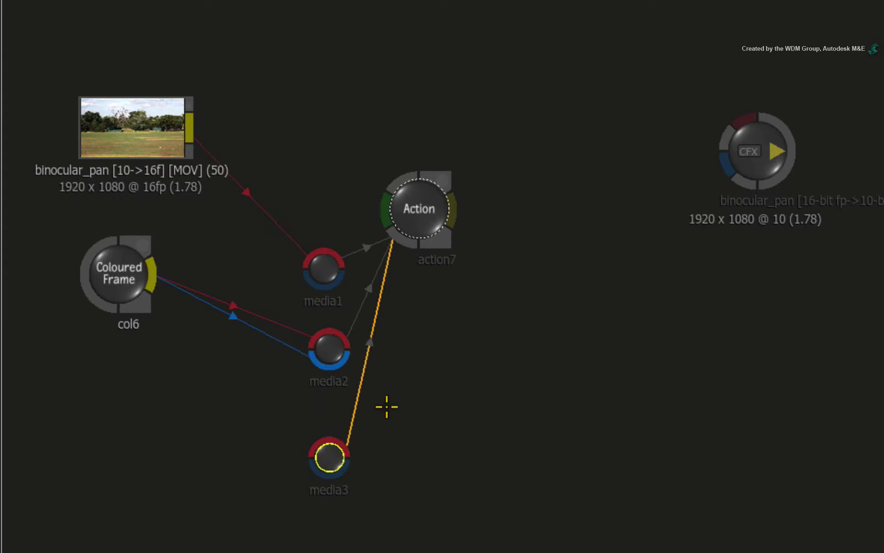
left_click_drag(192, 132, 319, 443)
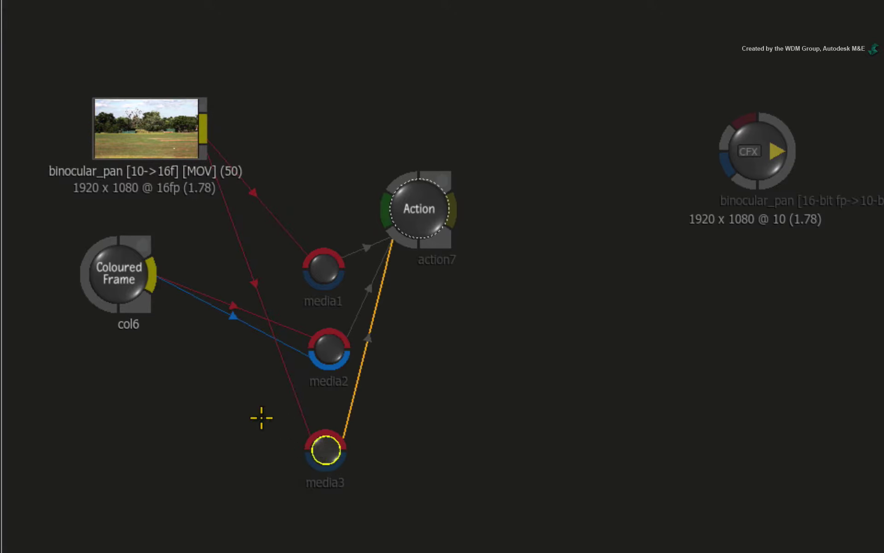
left_click(150, 265)
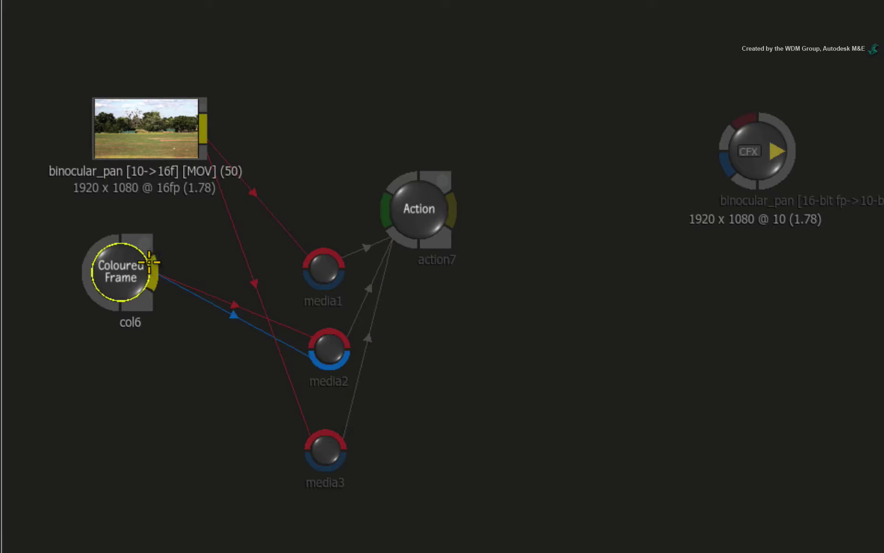
left_click_drag(152, 266, 335, 449)
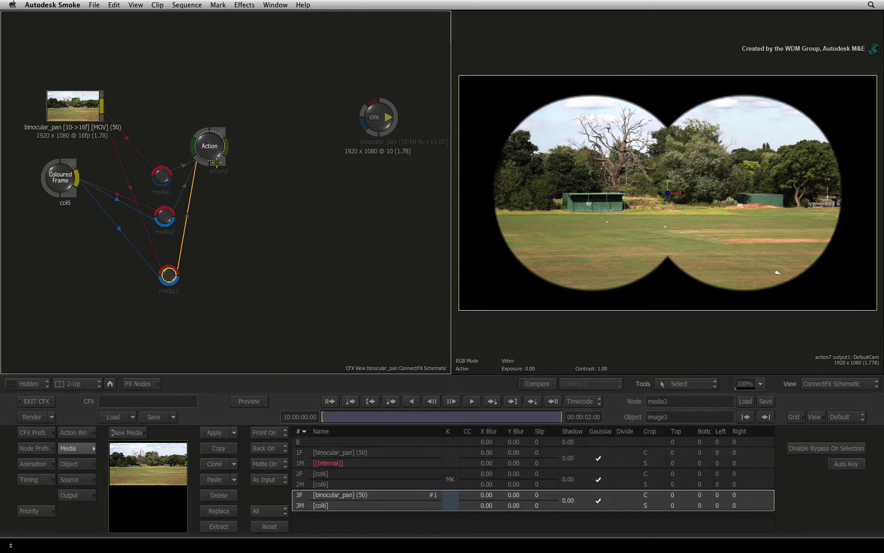
Copy layer 2's Modular Keyer and paste it into layer 3's binocular_pan keyer slot.
left_click(212, 139)
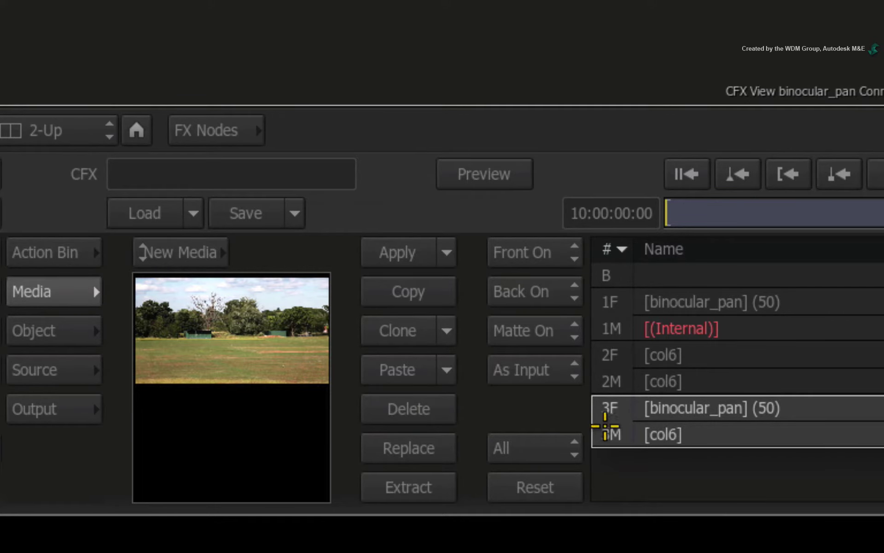
left_click(612, 411)
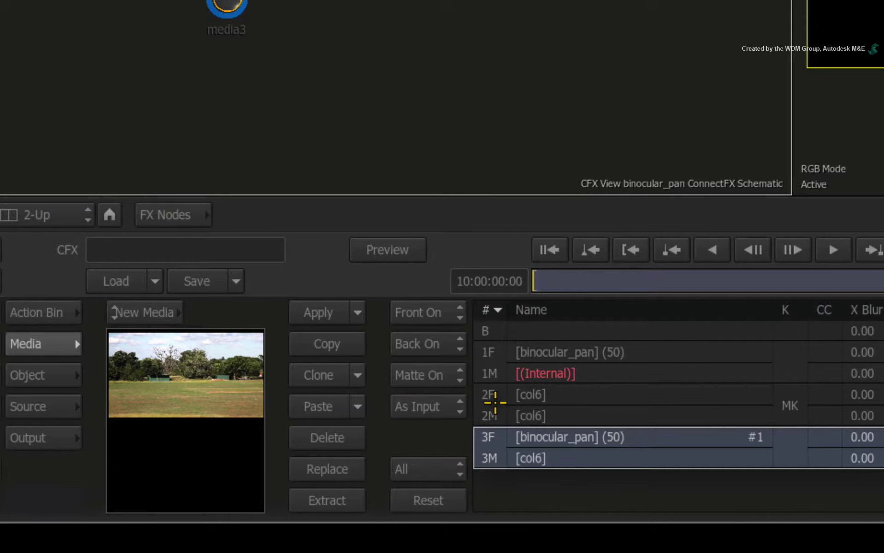
left_click(301, 479)
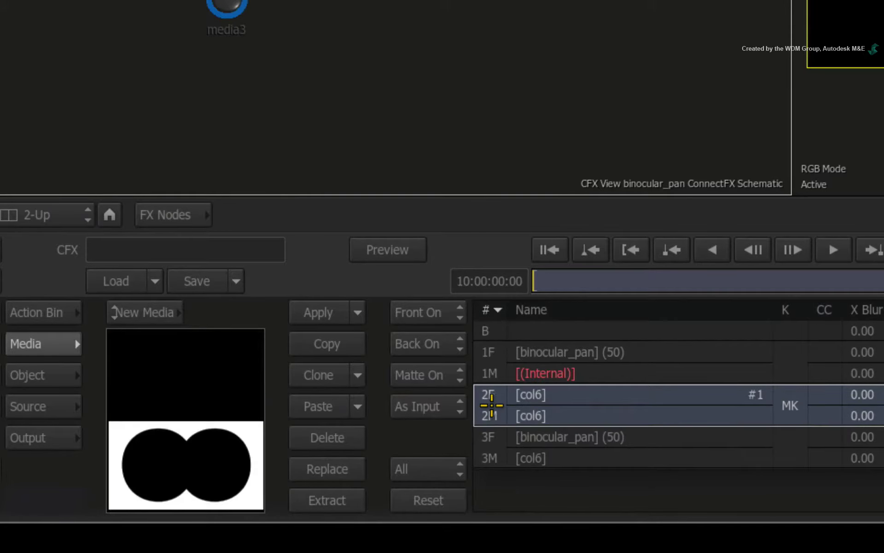
left_click(794, 398)
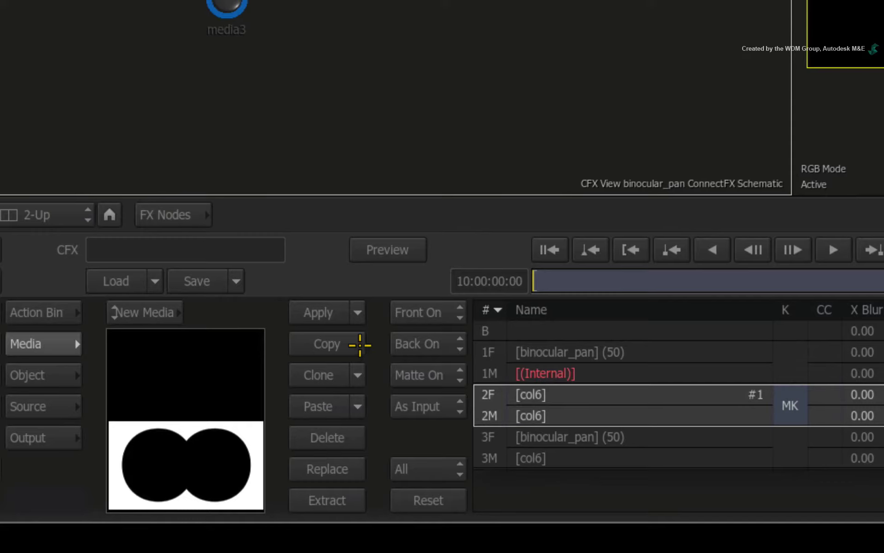
left_click(332, 344)
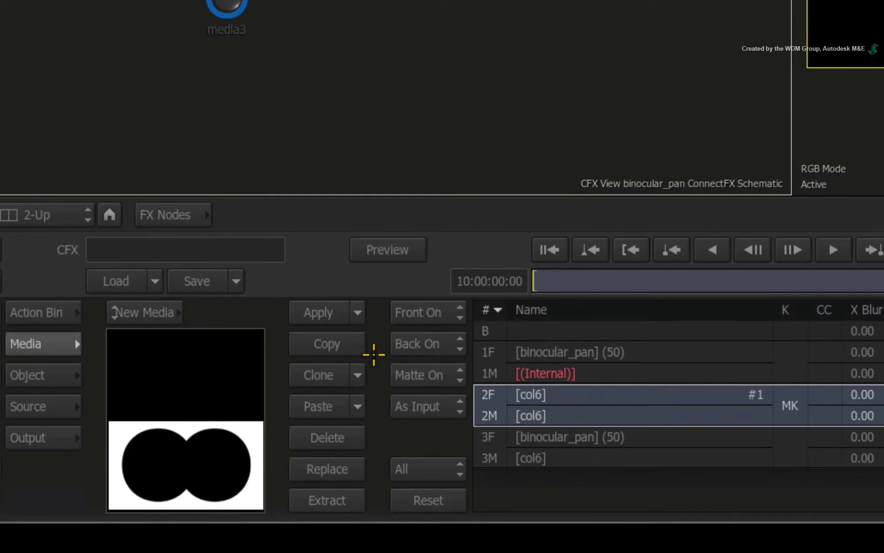
left_click(793, 440)
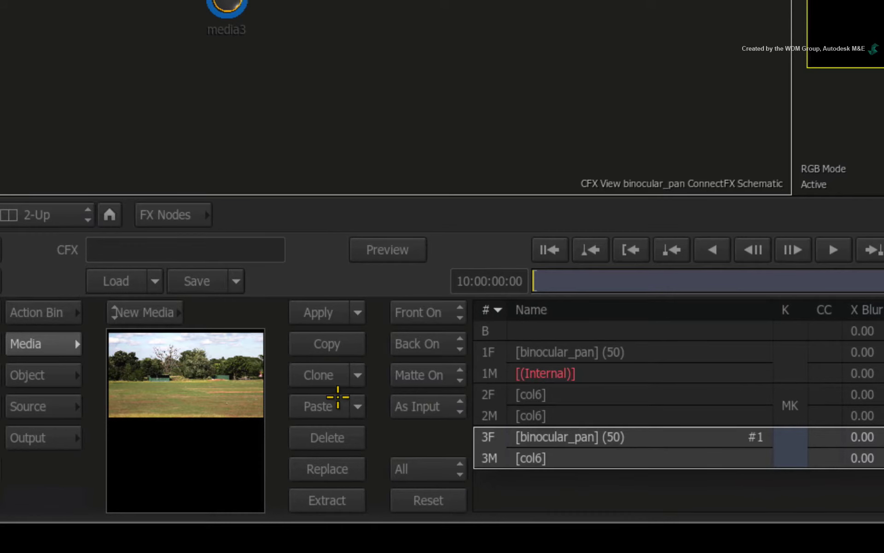
left_click(321, 407)
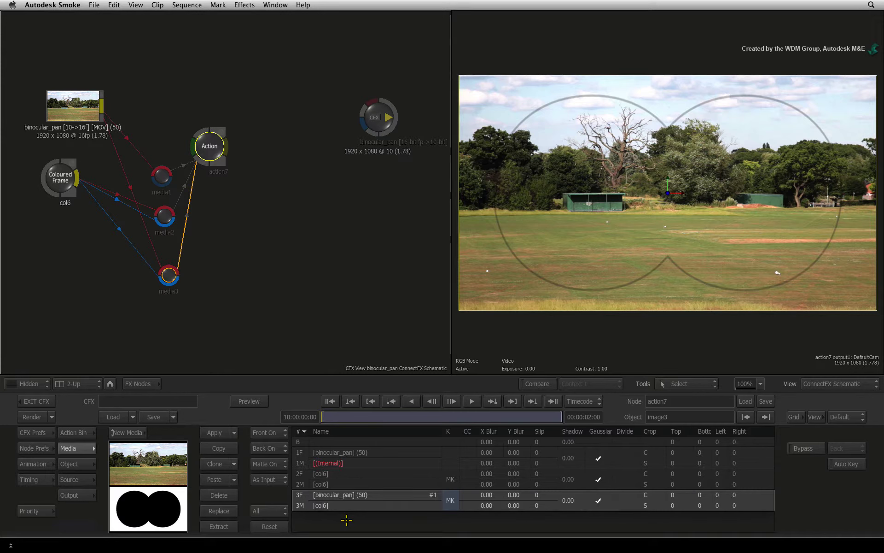
left_click(450, 501)
In layer 3's keyer, shown in 2-Up view, insert a Negative node right after gmask7.
left_click(451, 500)
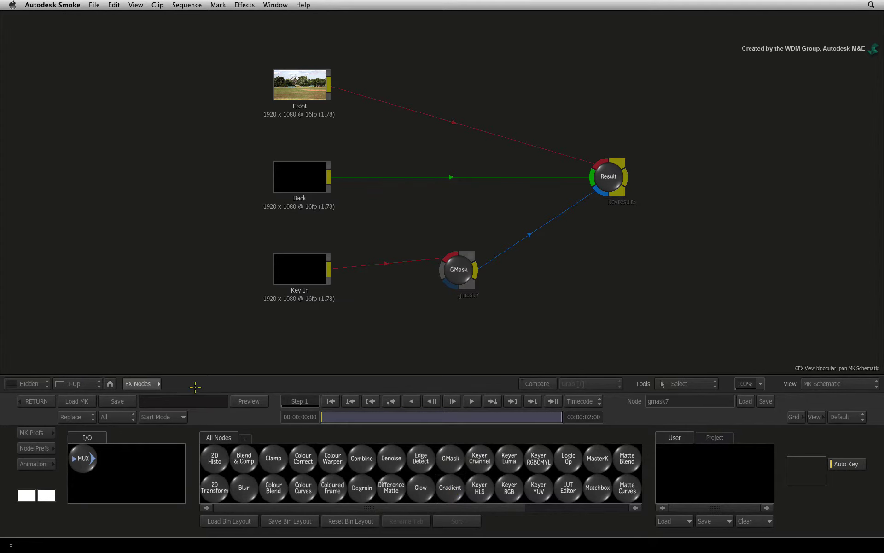
key("alt+2")
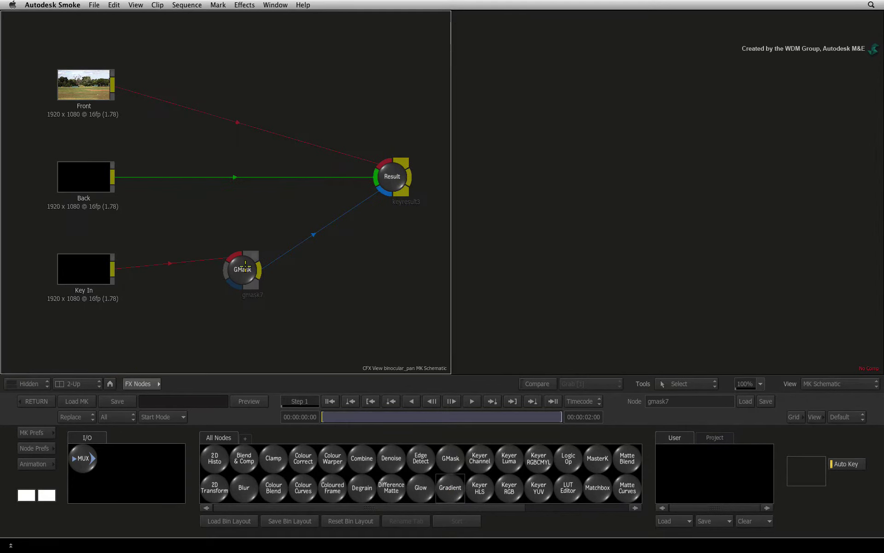
left_click(244, 266)
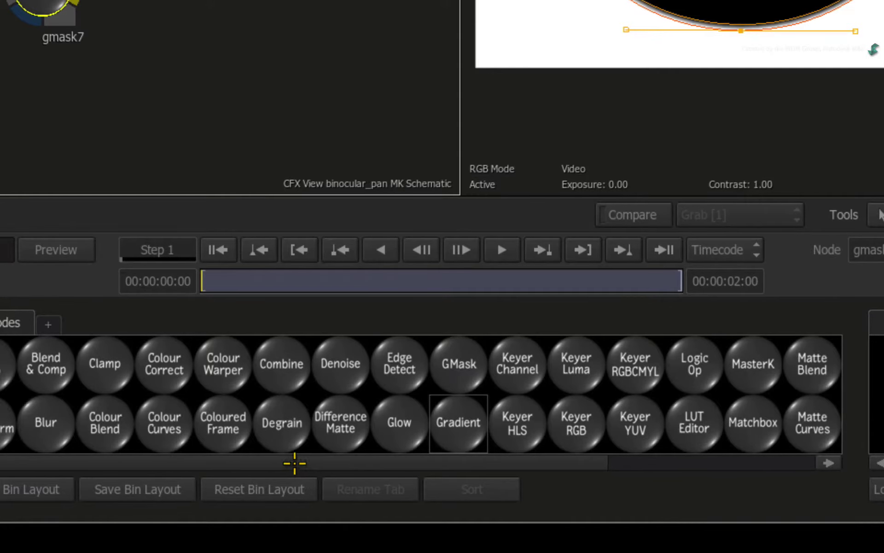
left_click_drag(369, 507, 433, 510)
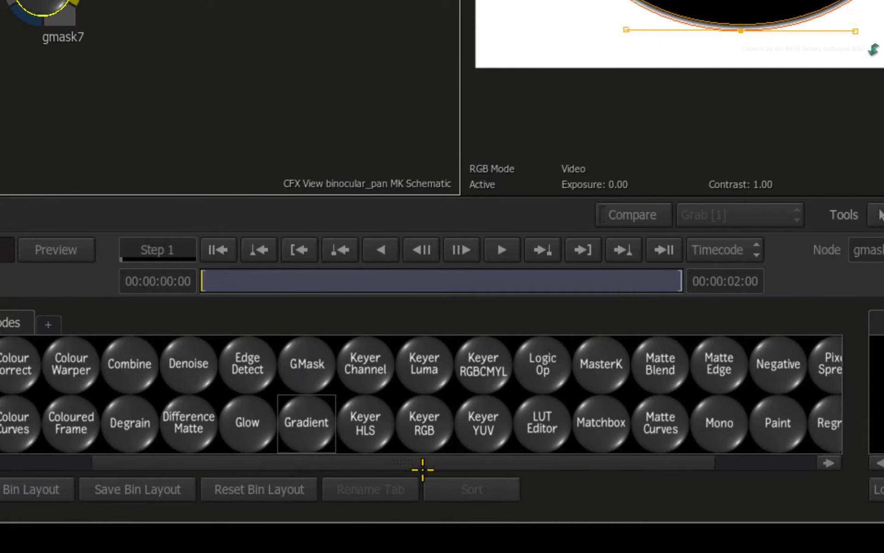
left_click_drag(423, 469, 519, 468)
left_click_drag(641, 363, 146, 0)
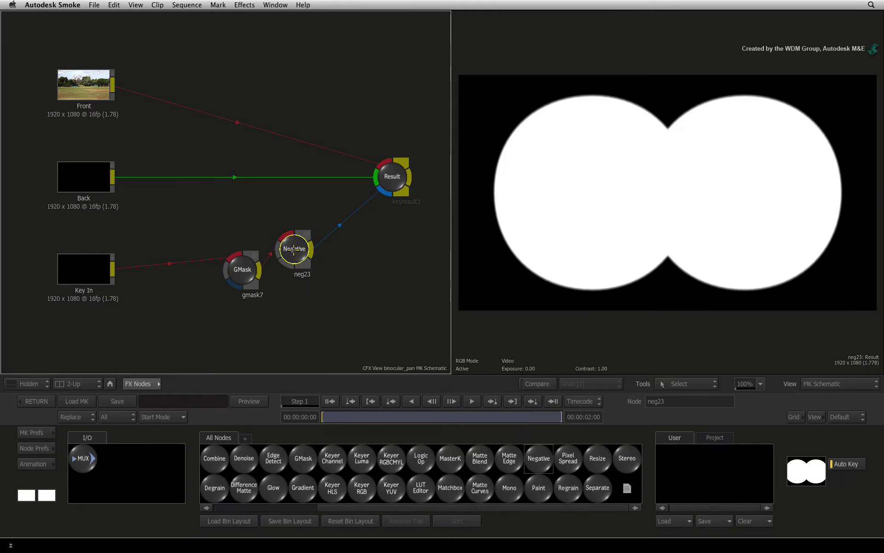
left_click_drag(293, 249, 297, 270)
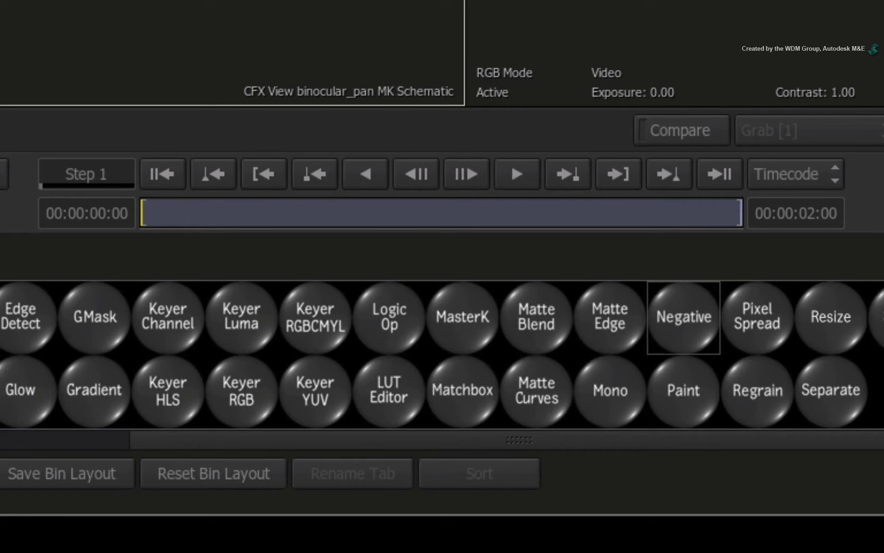
Add a Matte Edge node after neg23, limited to edges, with the Advanced edge mode.
key("m")
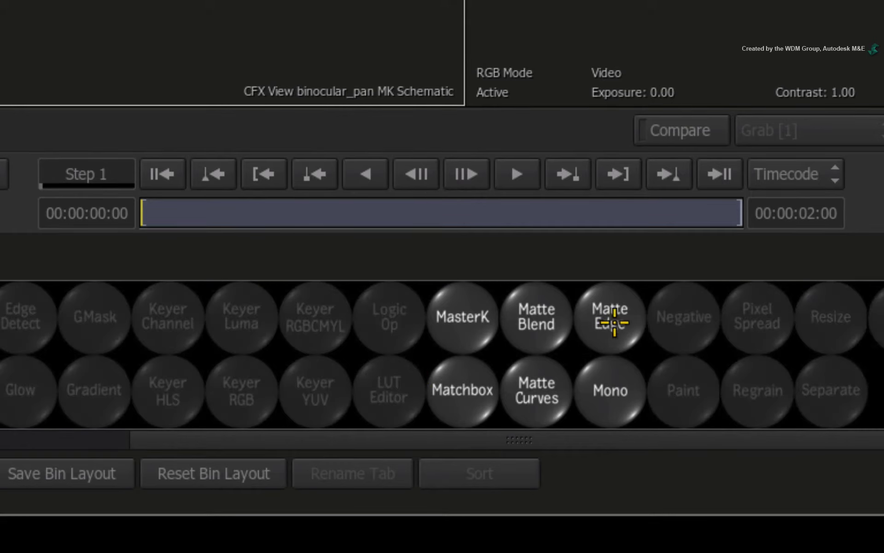
left_click_drag(614, 323, 677, 434)
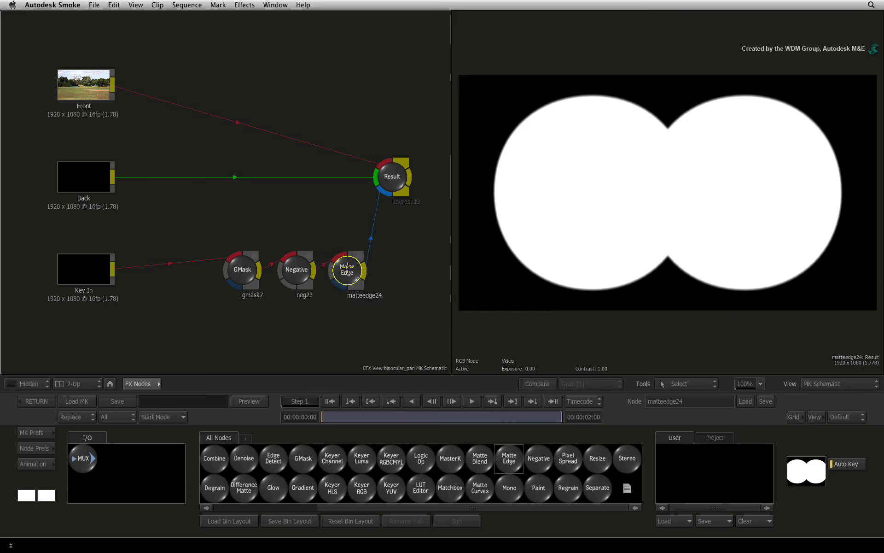
double_click(349, 273)
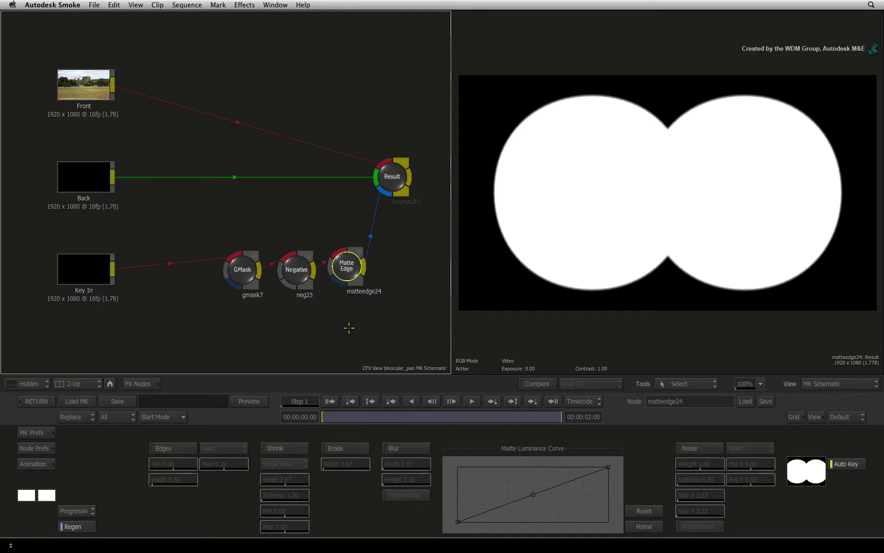
left_click(171, 447)
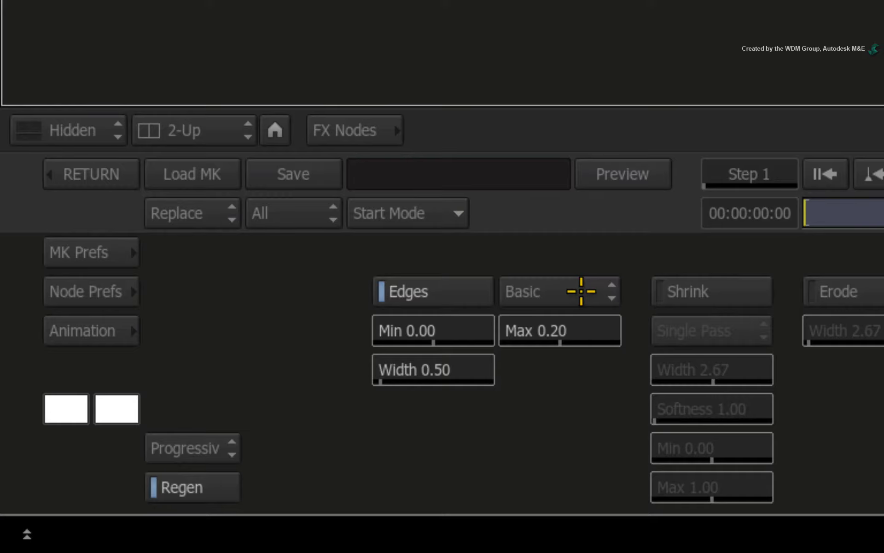
left_click(582, 291)
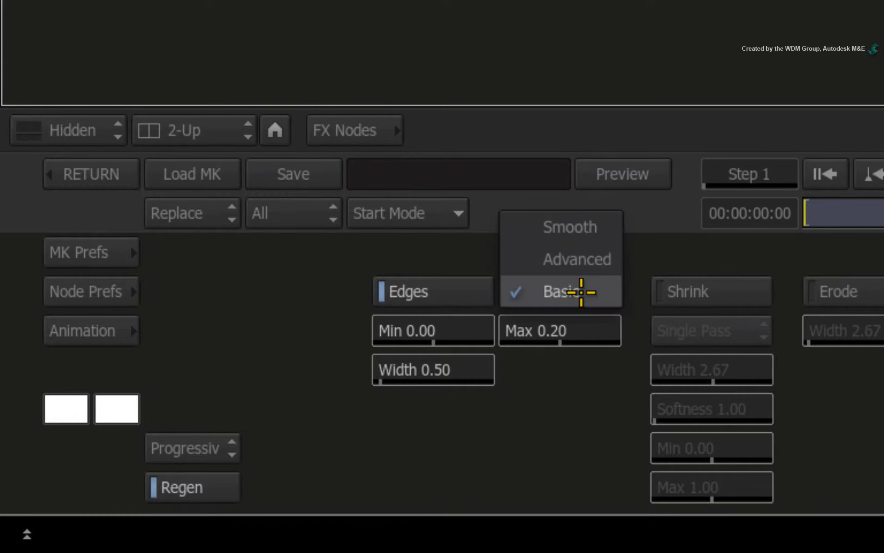
left_click(598, 258)
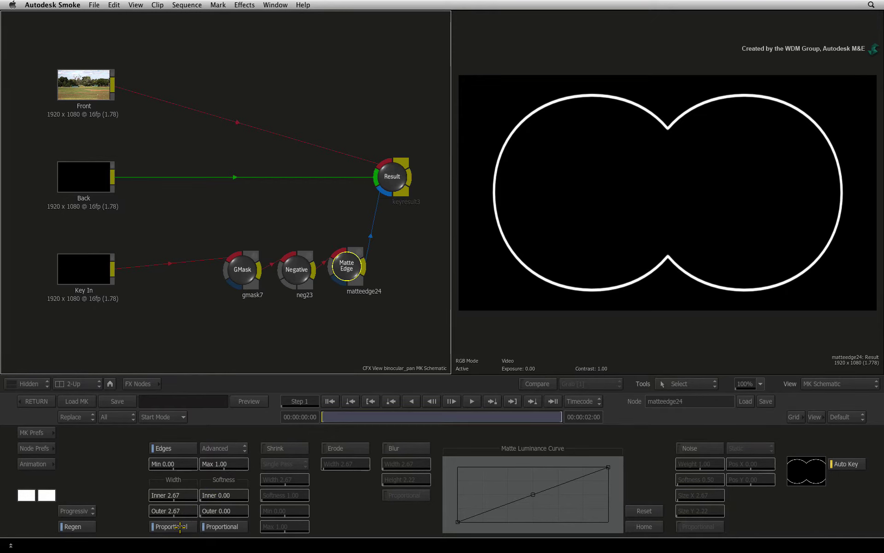
Unlink edge widths and set outer width 0, inner width 5 and inner softness 0.30.
left_click(184, 523)
left_click(182, 517)
type("0")
key("Return")
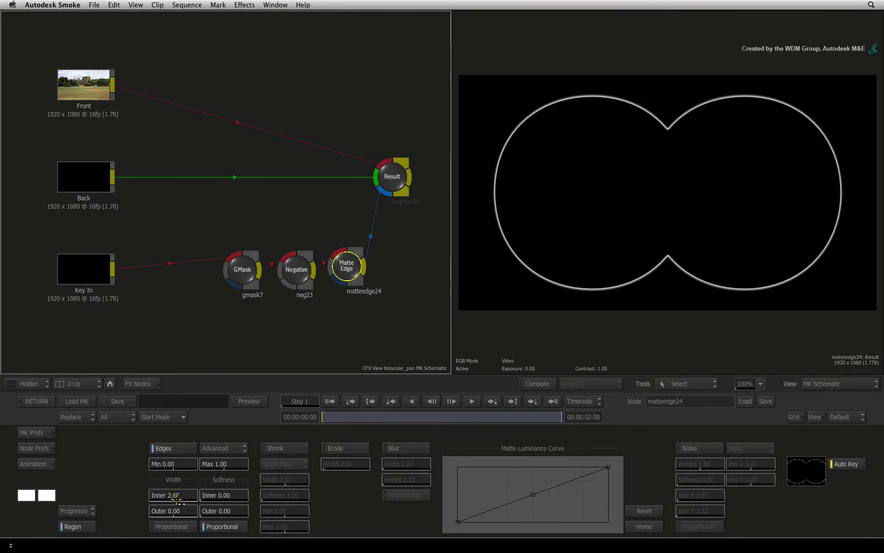
left_click(177, 496)
type("5")
key("Return")
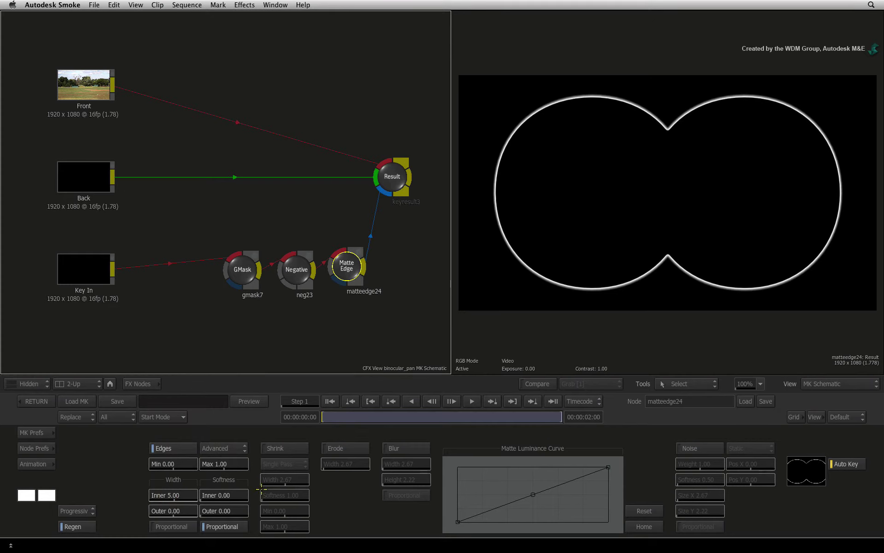
left_click(242, 496)
type(".")
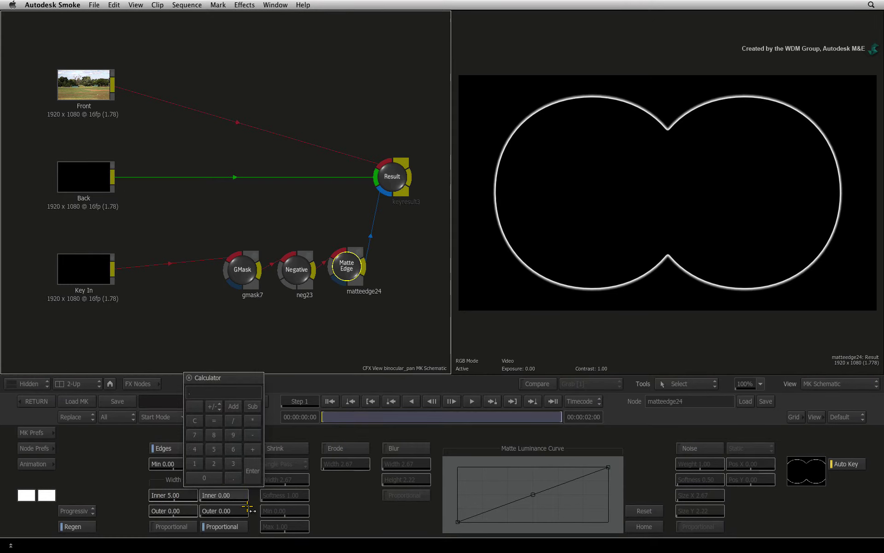
type("3")
key("Return")
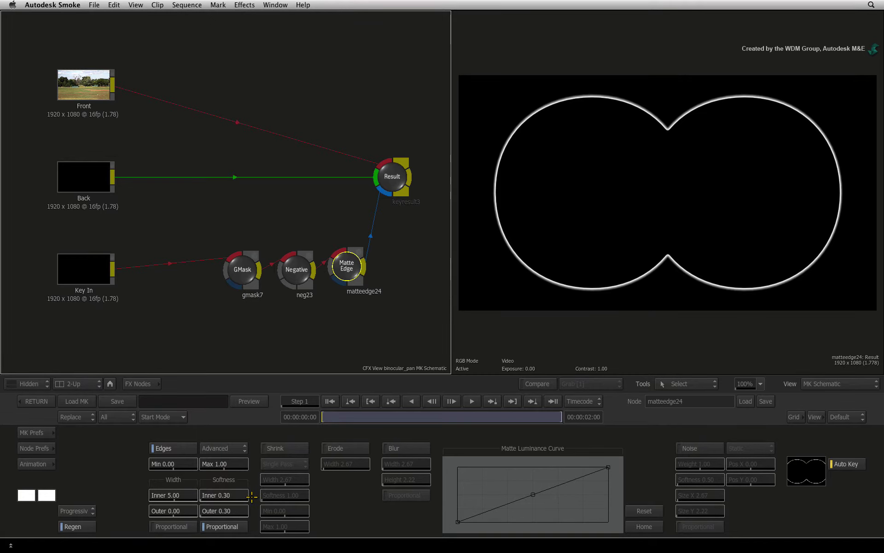
Enable blur on the edge matte with a width of 15.
left_click(414, 448)
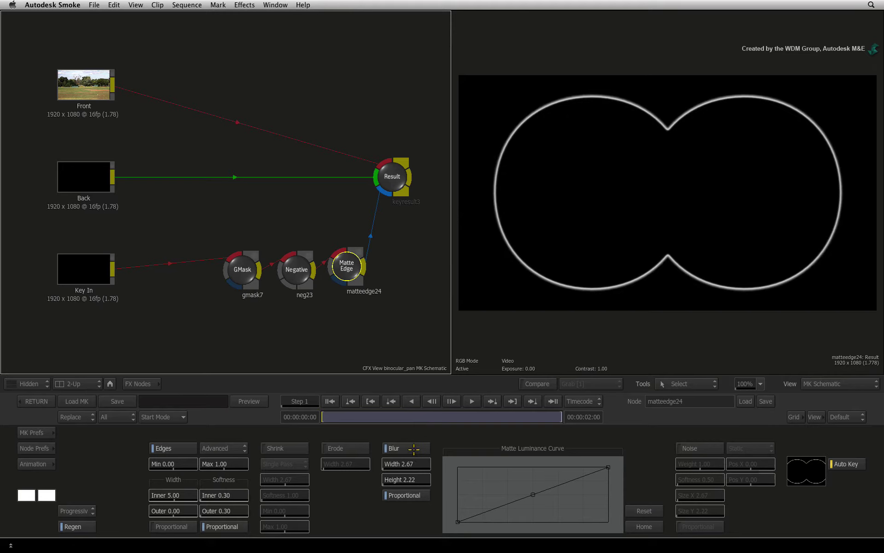
left_click(407, 464)
type("15")
key("Return")
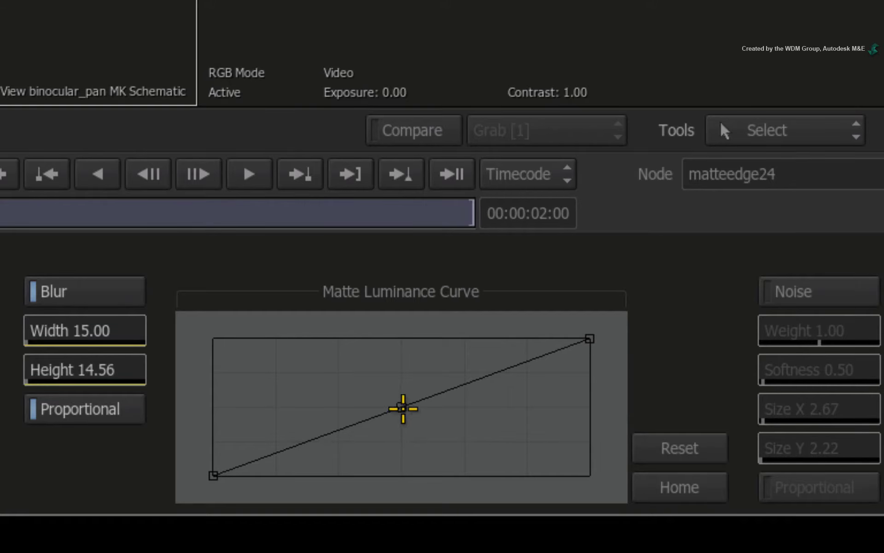
Lift the Matte Luminance Curve midpoint and flatten its left segment to brighten the rim.
left_click(536, 482)
left_click_drag(408, 378, 396, 336)
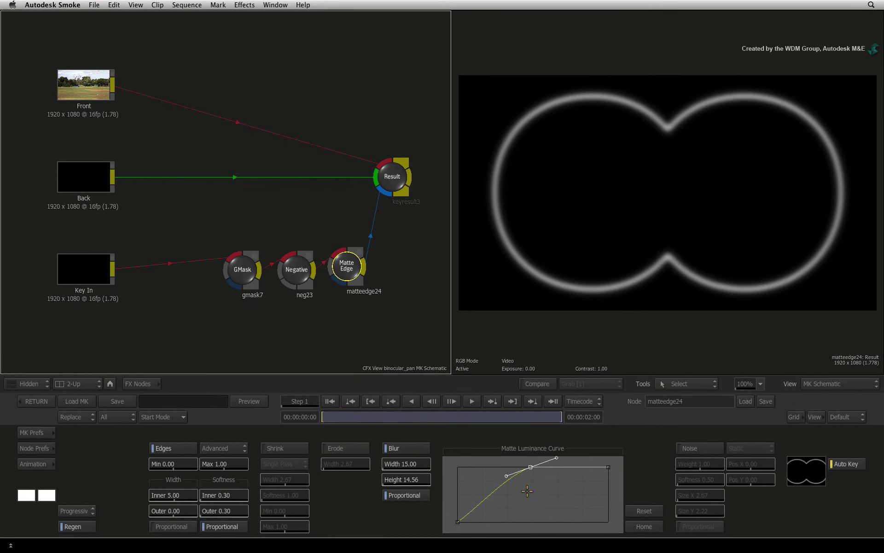
left_click_drag(507, 476, 511, 480)
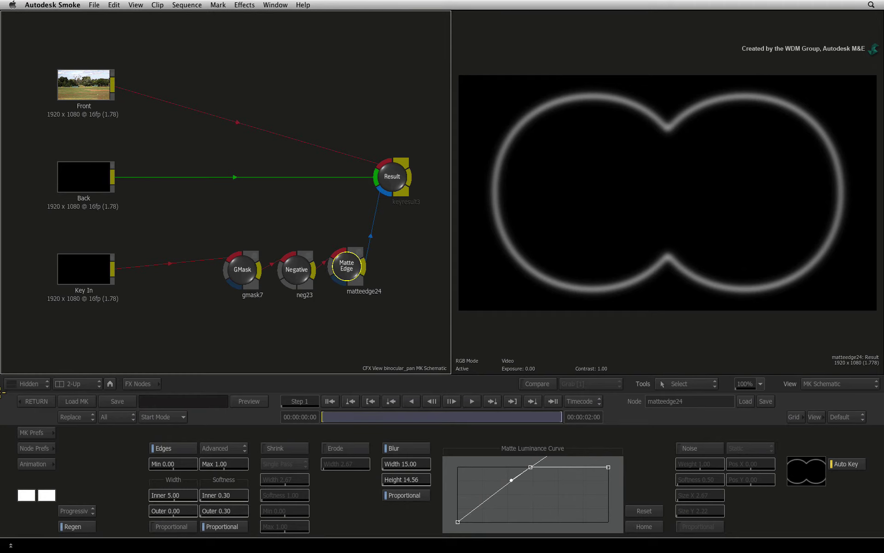
Return to the Action composite and select layer 3F's colour-correction cell.
left_click(37, 402)
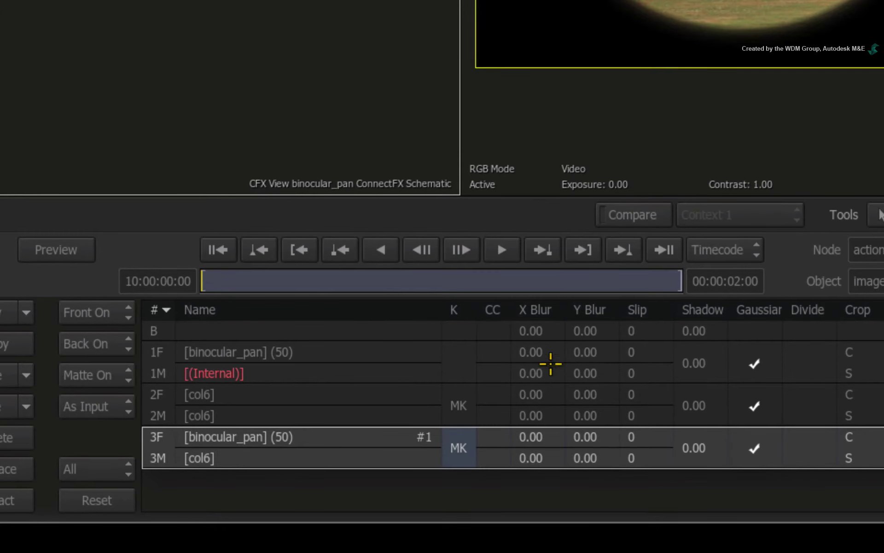
left_click(500, 440)
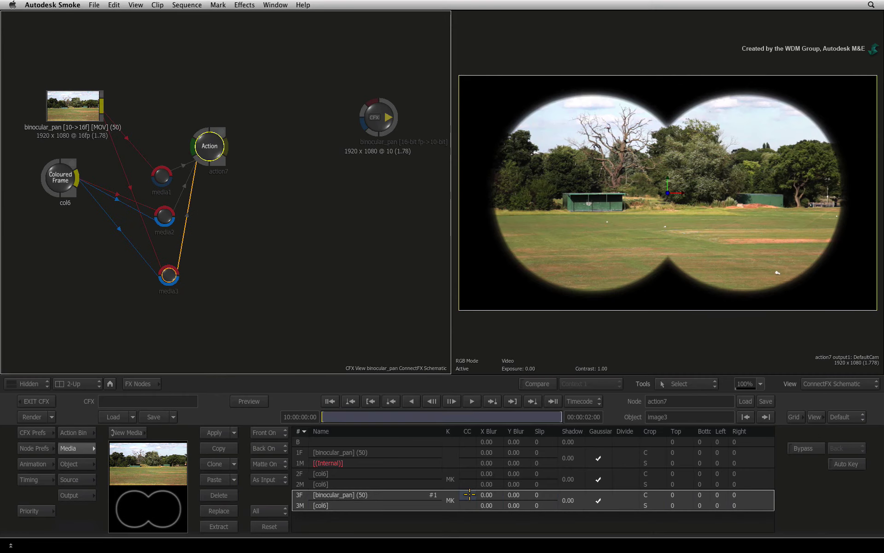
Colour-correct layer 3F in context with gains Red 130, Green 117, Blue 129.
left_click(469, 494)
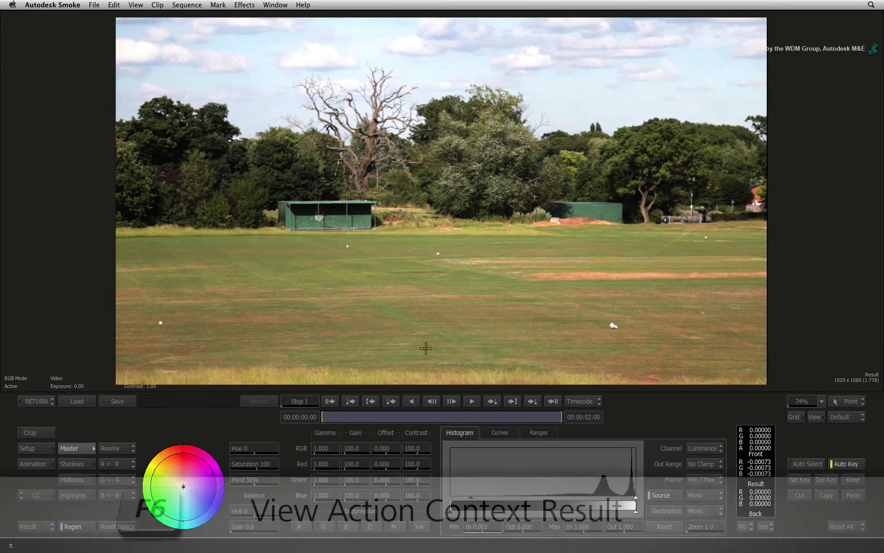
key("F6")
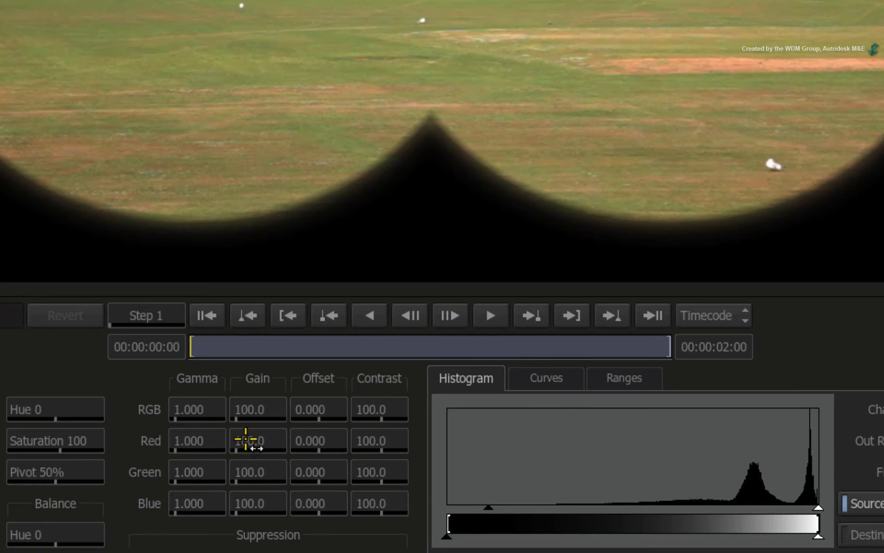
left_click_drag(247, 437, 270, 434)
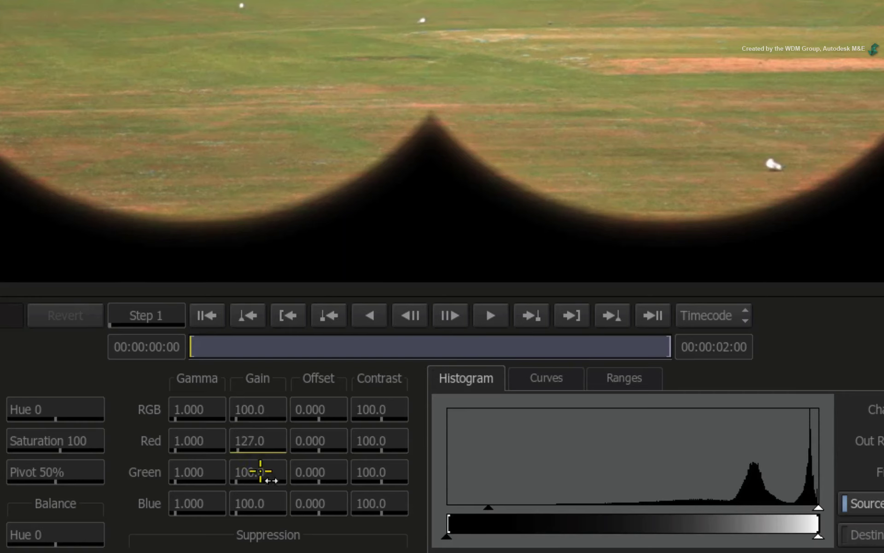
left_click_drag(267, 471, 275, 466)
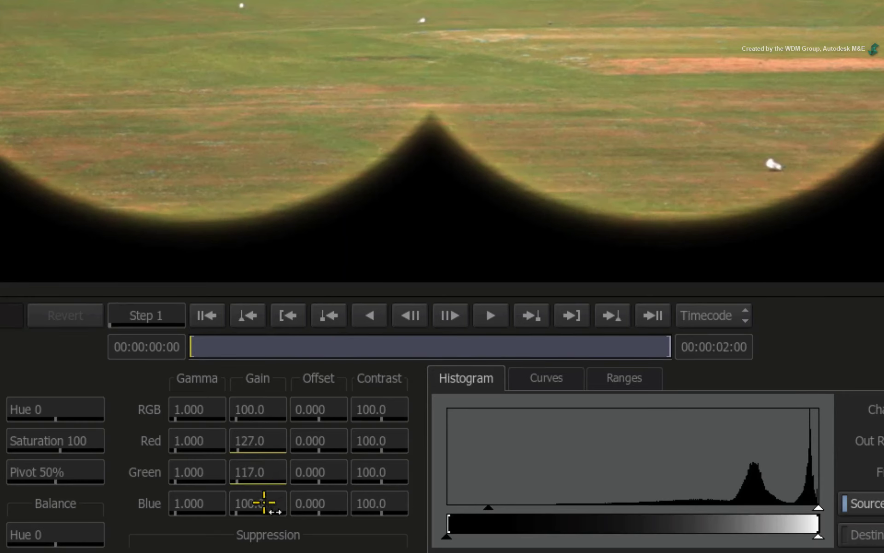
left_click_drag(262, 502, 253, 436)
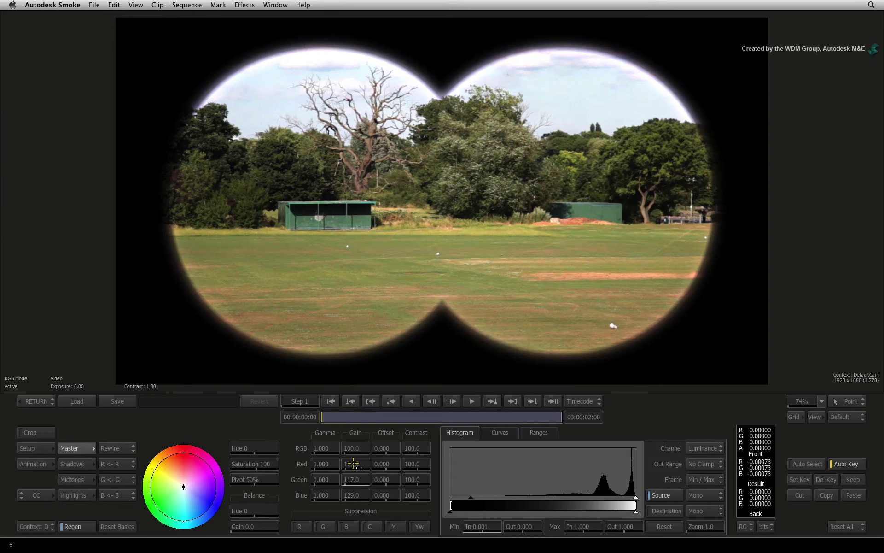
left_click_drag(353, 464, 355, 464)
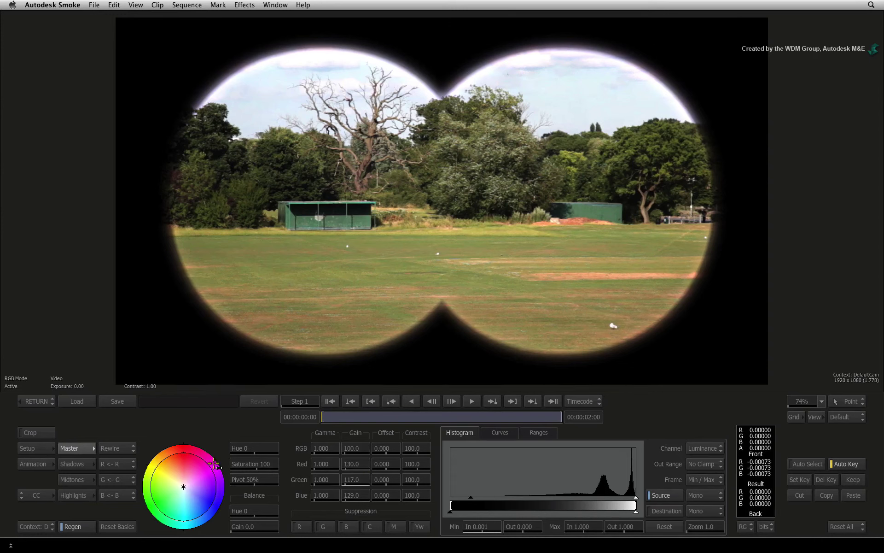
Back in Action, set layer 3F's X and Y blur to 10.00.
left_click(35, 401)
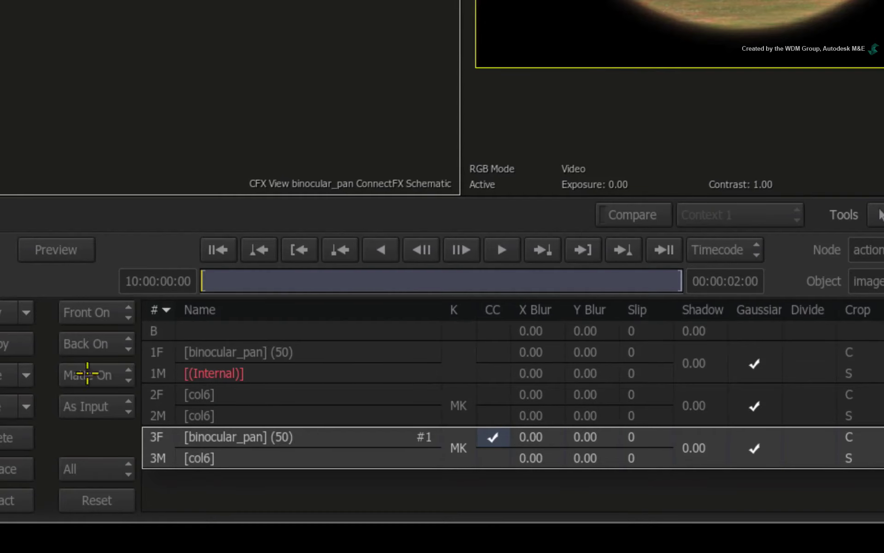
left_click(493, 494, "alt")
left_click_drag(544, 434, 597, 435)
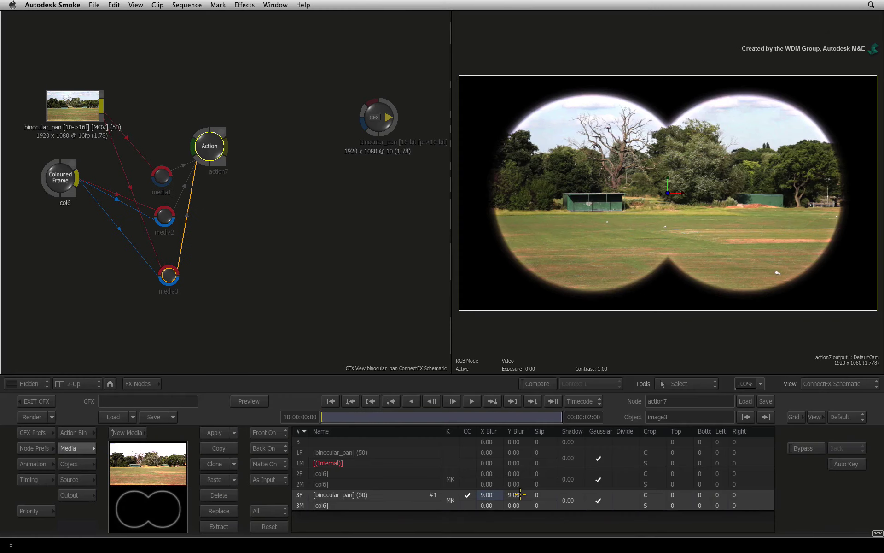
left_click_drag(521, 495, 519, 494)
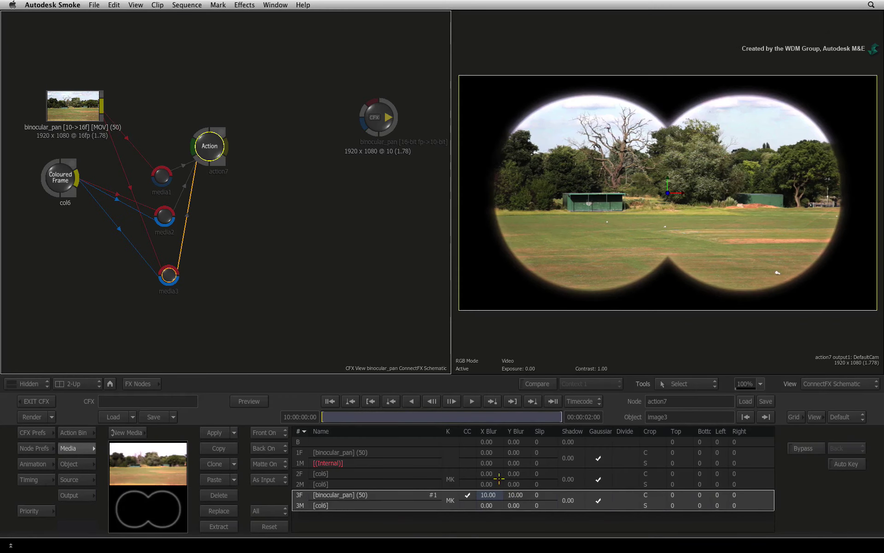